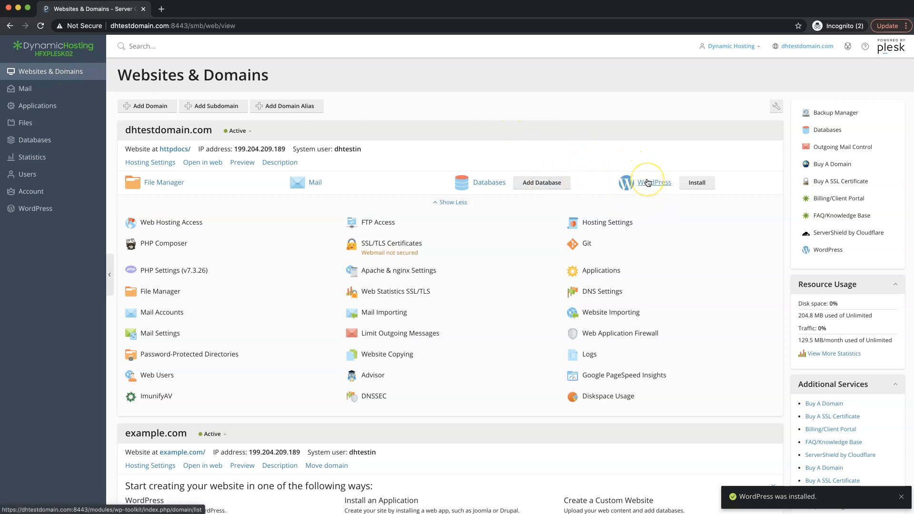
# - Start a WordPress installation on dhtestdomain.com with an empty installation path and set the website title to "My new blog"
pyautogui.click(691, 185)
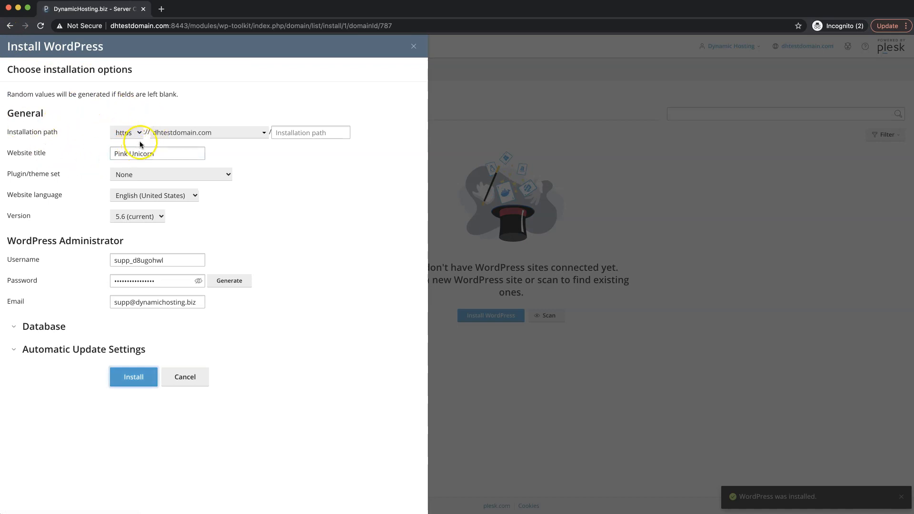
pyautogui.click(290, 134)
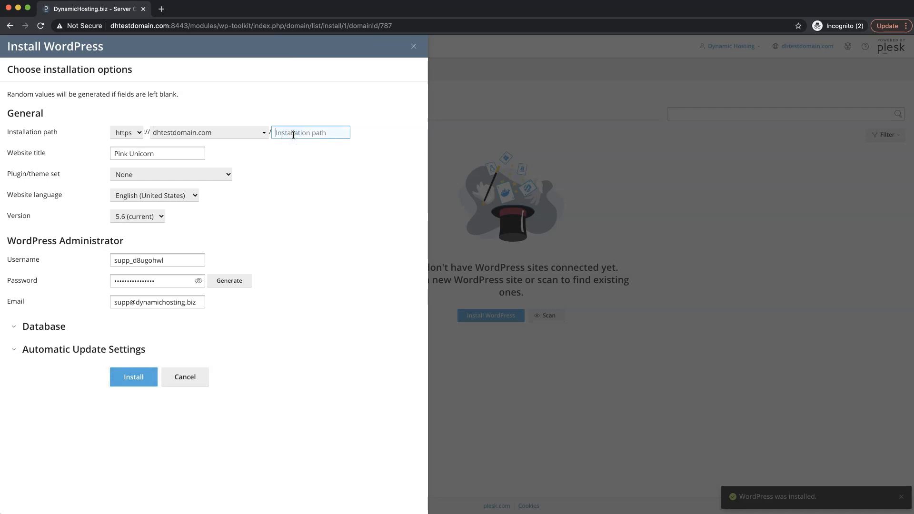
pyautogui.click(156, 154)
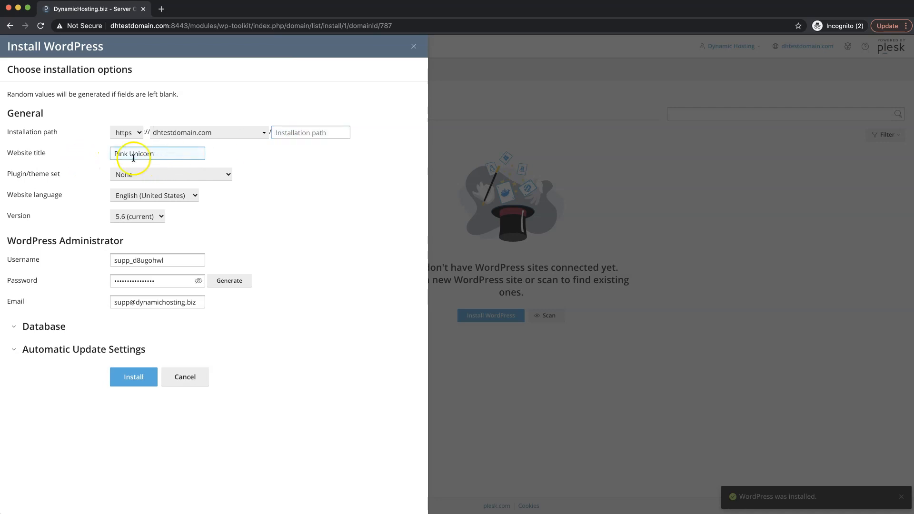
pyautogui.tripleClick(156, 158)
pyautogui.write('My new blog')
pyautogui.click(96, 175)
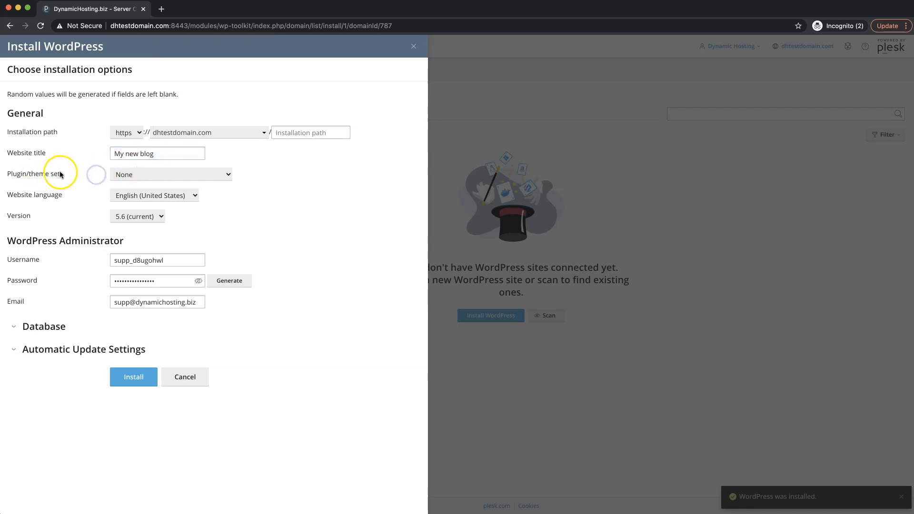
# - Choose WordPress Essentials as the plugin/theme set for the new site
pyautogui.click(143, 175)
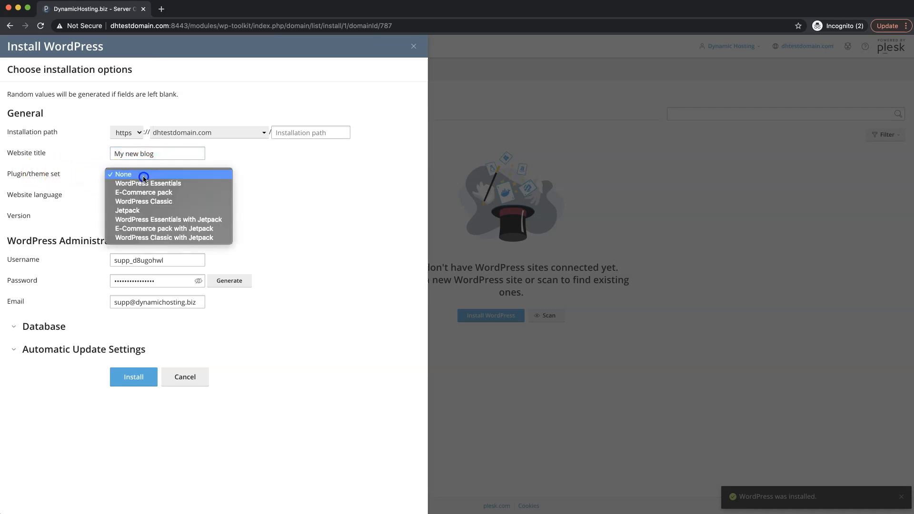
pyautogui.click(172, 185)
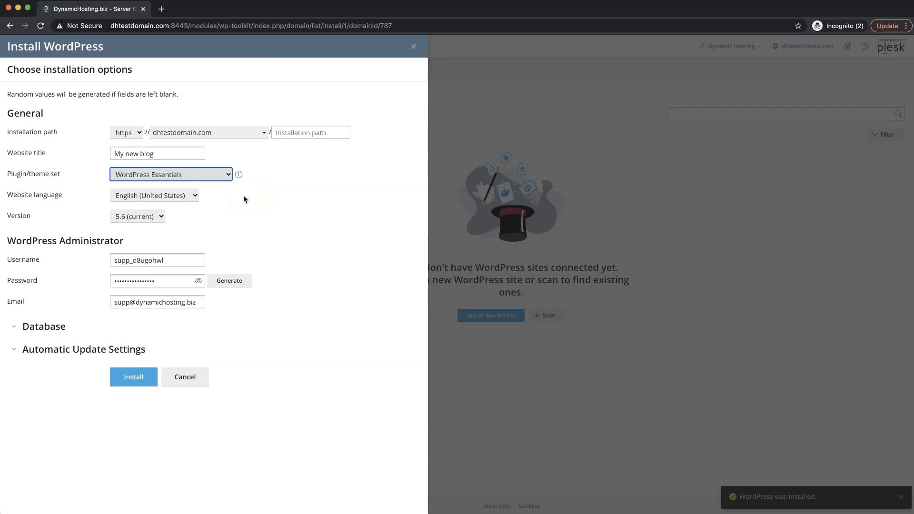
pyautogui.click(232, 203)
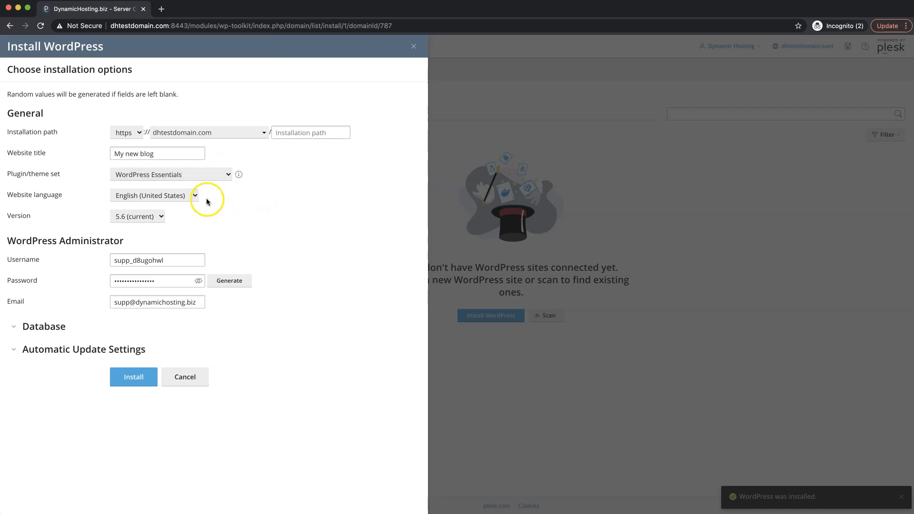
# - Set the website language to English (Canada) and keep the WordPress version at 5.6 (current)
pyautogui.click(136, 195)
pyautogui.click(142, 159)
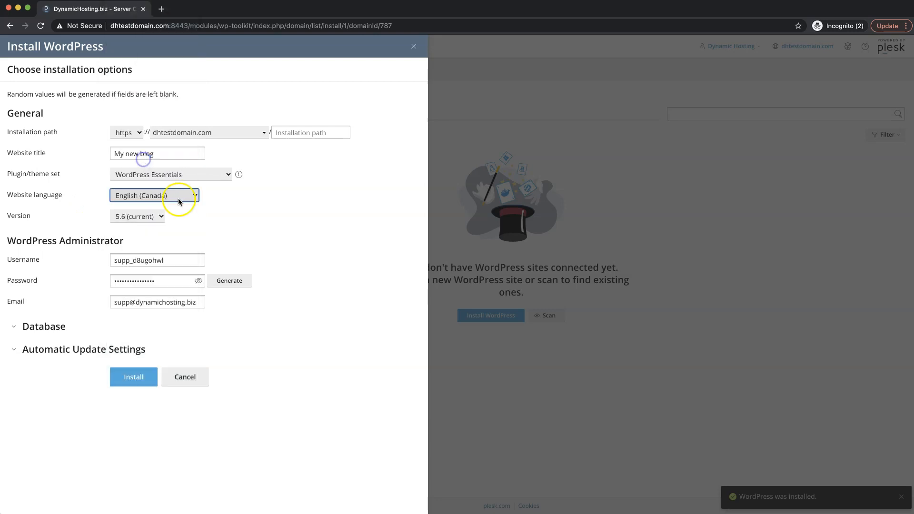
pyautogui.click(145, 217)
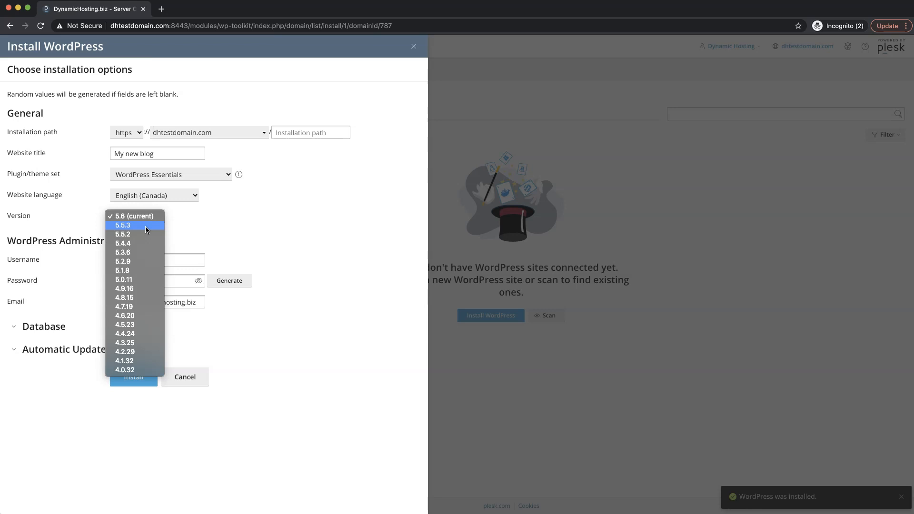
pyautogui.click(181, 222)
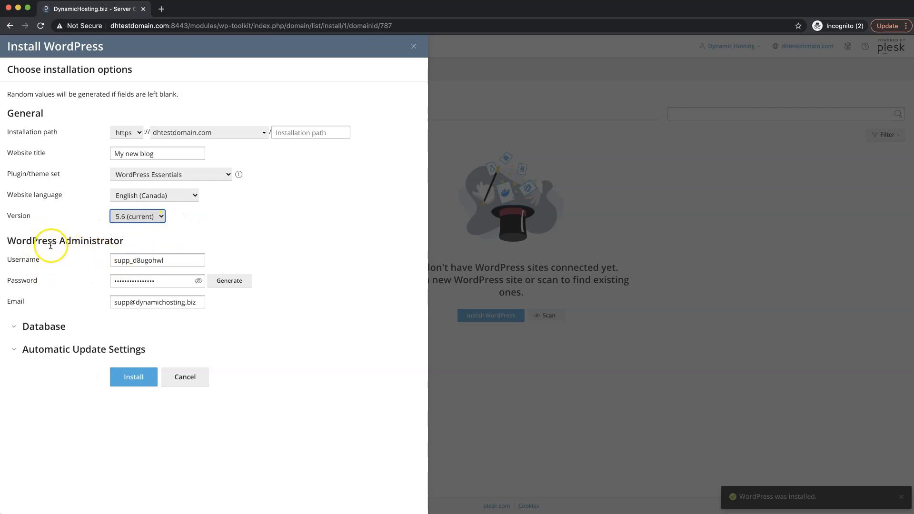
# - Replace the suggested WordPress administrator username with the administrator's first name
pyautogui.click(180, 259)
pyautogui.moveTo(181, 259); pyautogui.dragTo(113, 262)
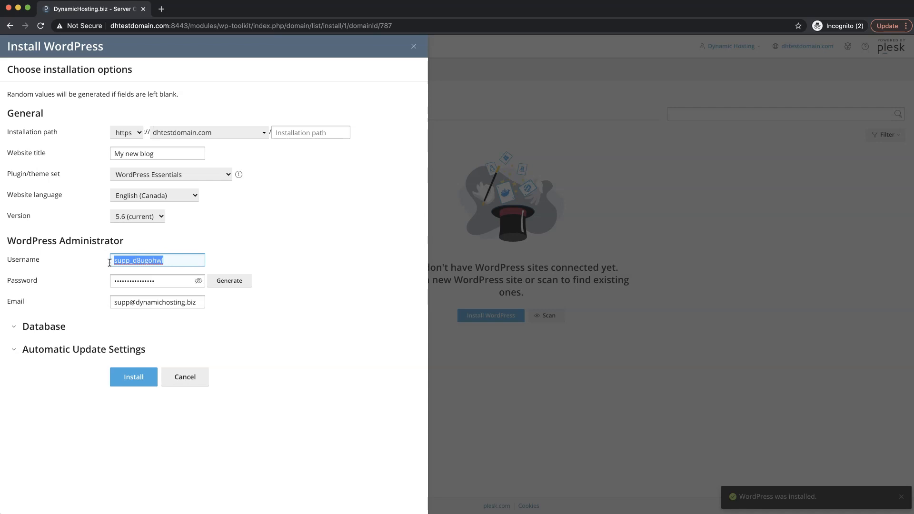
pyautogui.click(114, 261)
pyautogui.write('Mannie')
# - Reveal and hide the WordPress administrator password, and generate a new password for the account
pyautogui.click(152, 281)
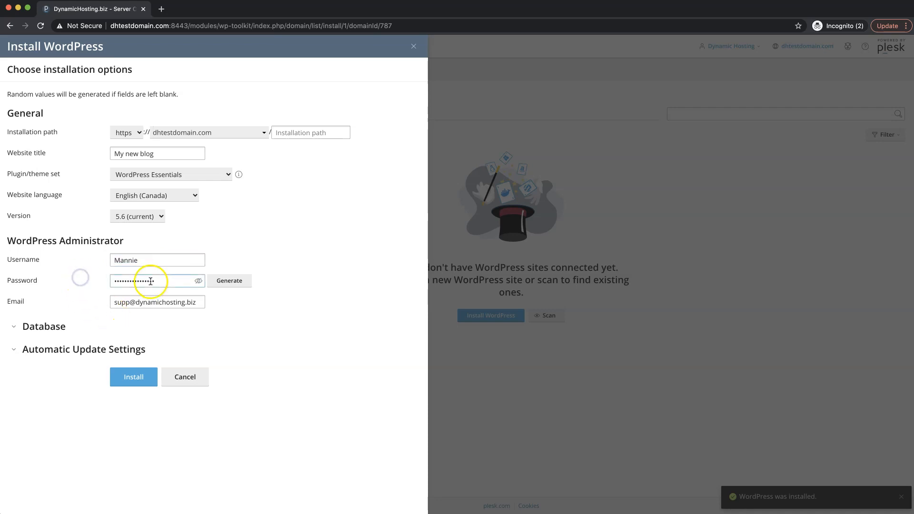
pyautogui.click(198, 281)
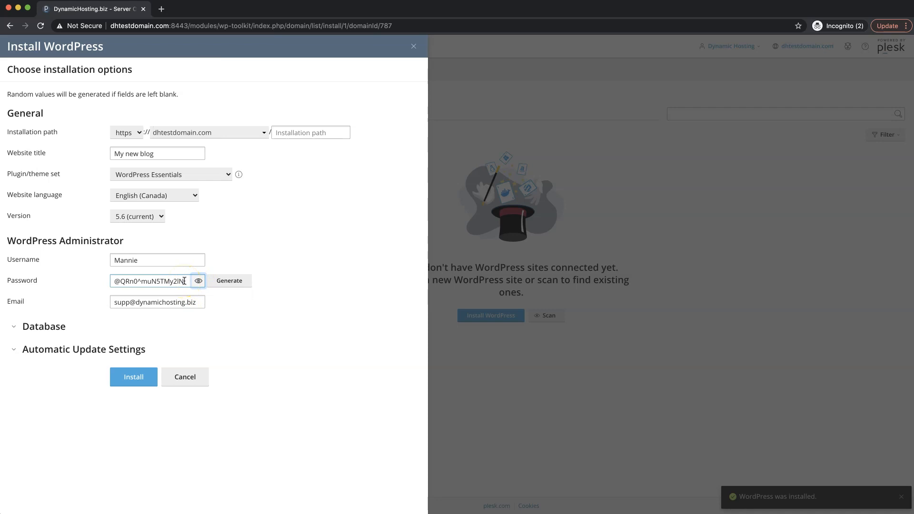
pyautogui.click(198, 282)
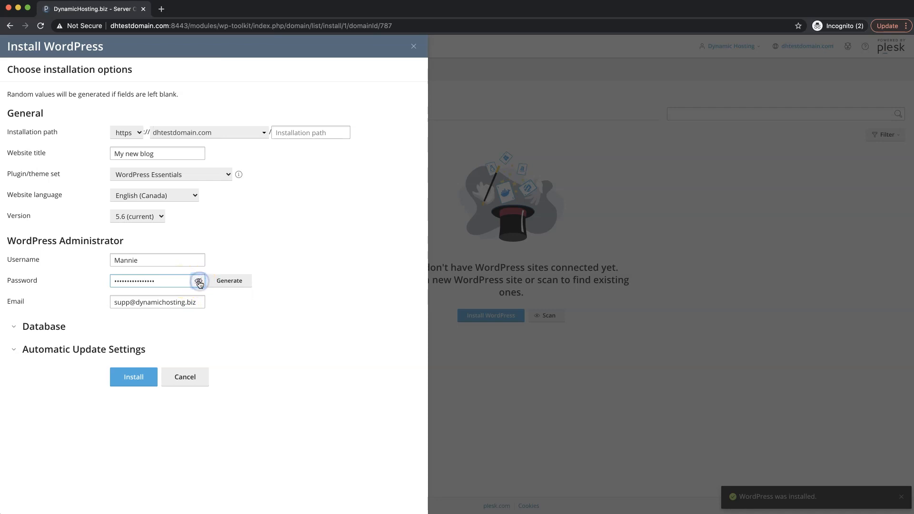
pyautogui.click(224, 281)
pyautogui.click(115, 282)
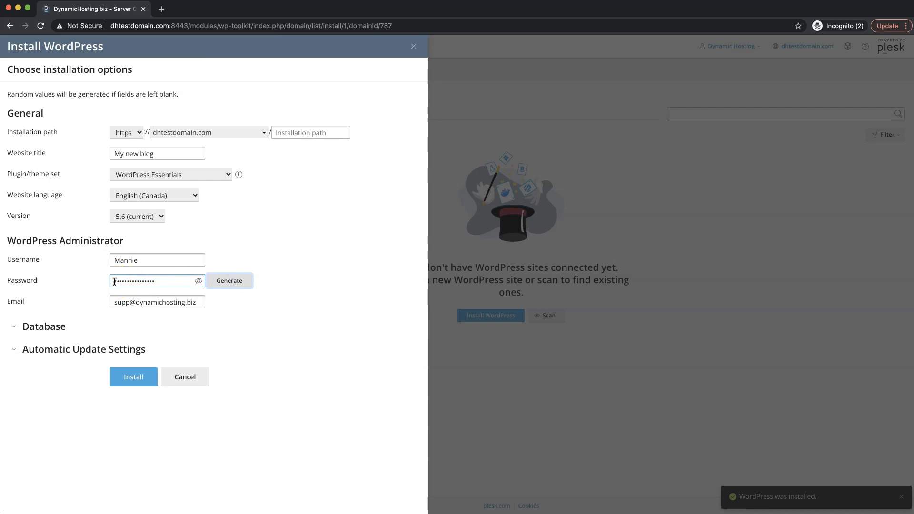
# - Check the administrator's email and examine the database name, table prefix and database user settings
pyautogui.click(177, 298)
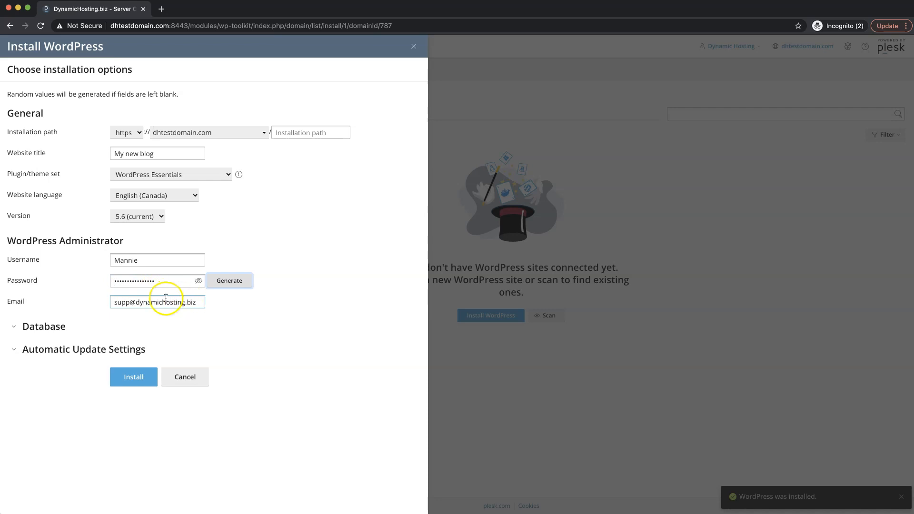
pyautogui.click(116, 303)
pyautogui.moveTo(116, 303); pyautogui.dragTo(193, 307)
pyautogui.click(197, 313)
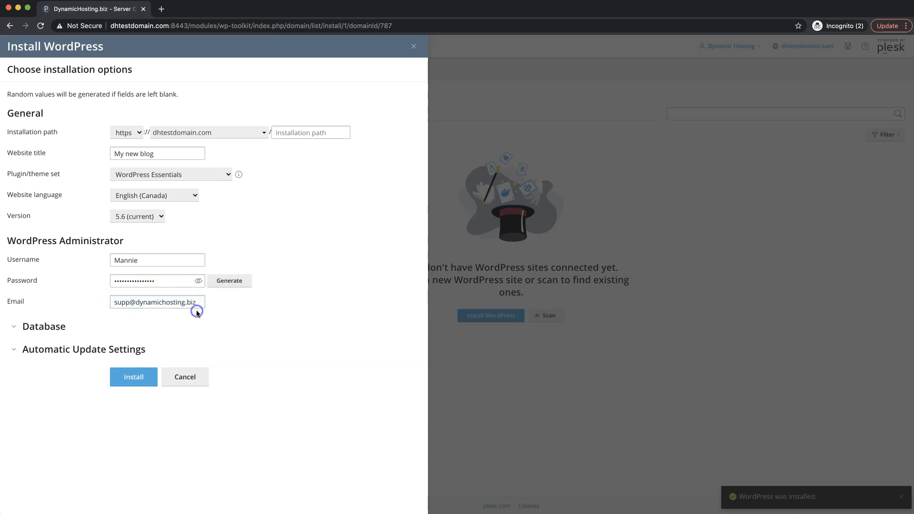
pyautogui.click(45, 328)
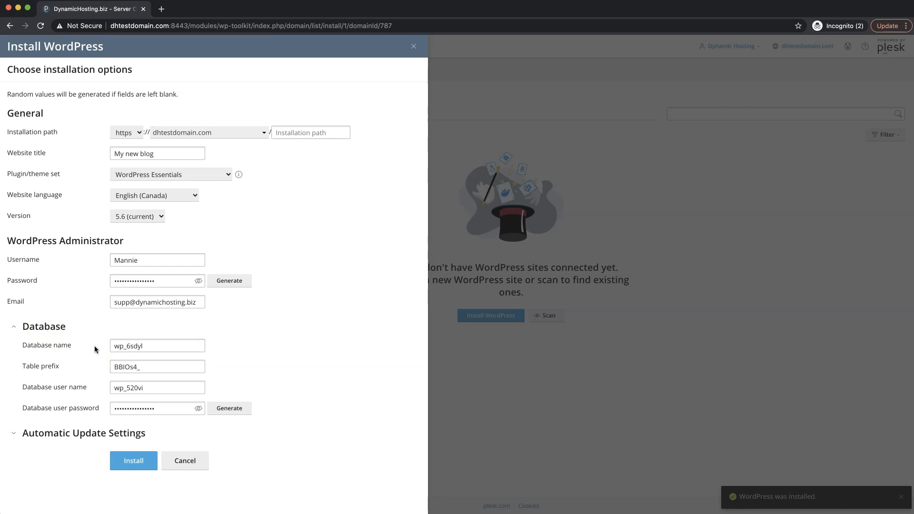
pyautogui.click(145, 346)
pyautogui.click(26, 336)
# - Set automatic WordPress updates to minor (security) updates only and install WordPress with the chosen options
pyautogui.click(26, 348)
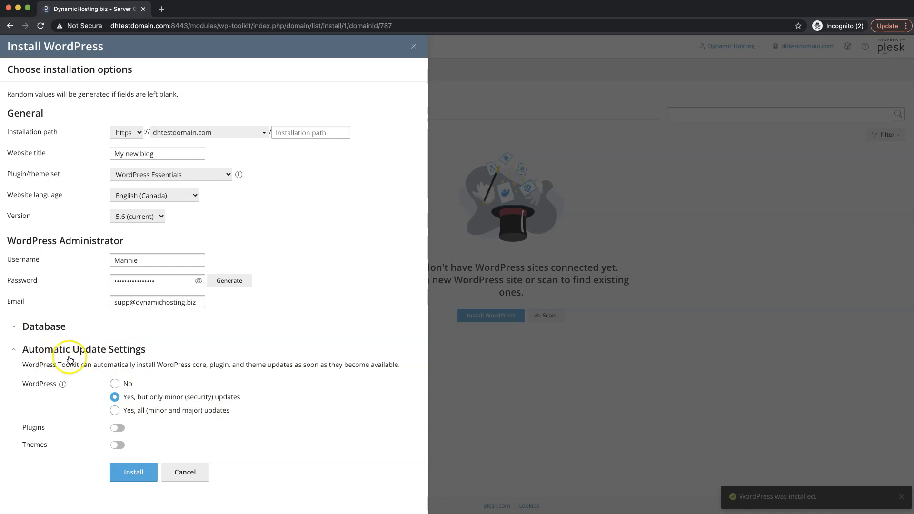
pyautogui.click(116, 384)
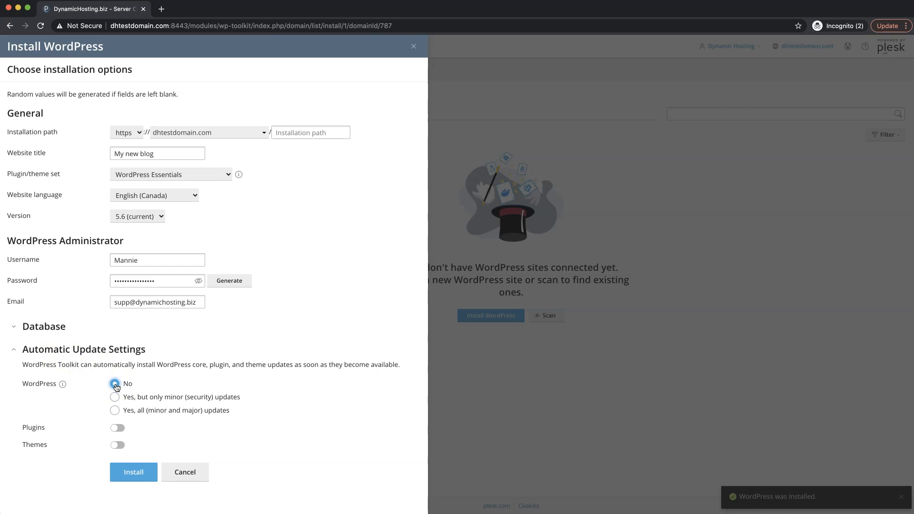
pyautogui.click(114, 397)
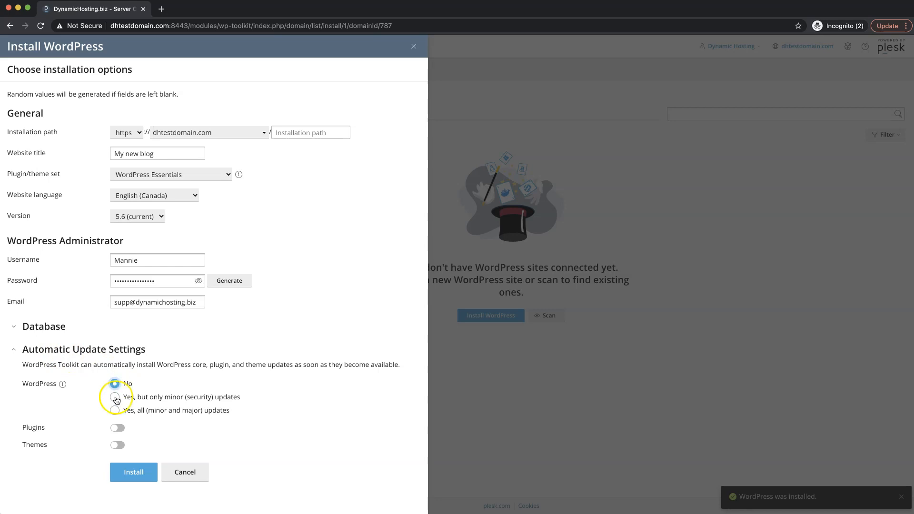
pyautogui.click(16, 353)
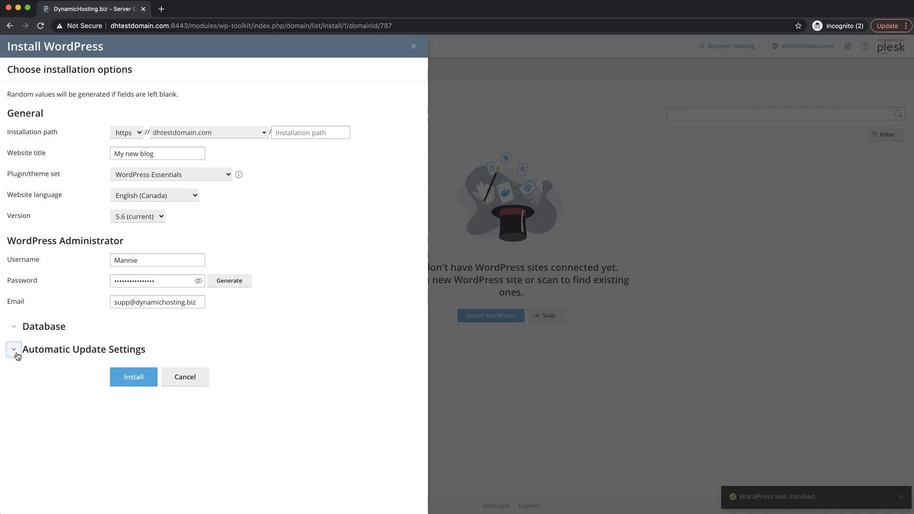
pyautogui.click(127, 379)
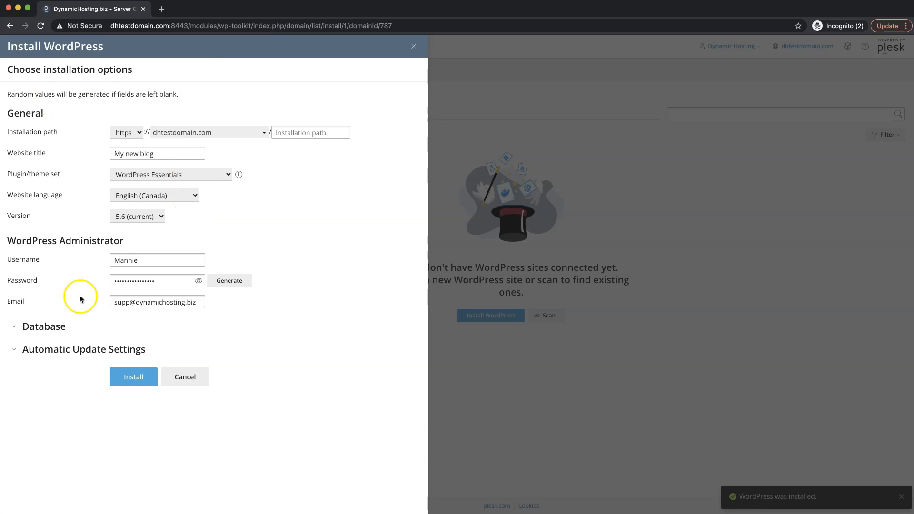
pyautogui.click(128, 377)
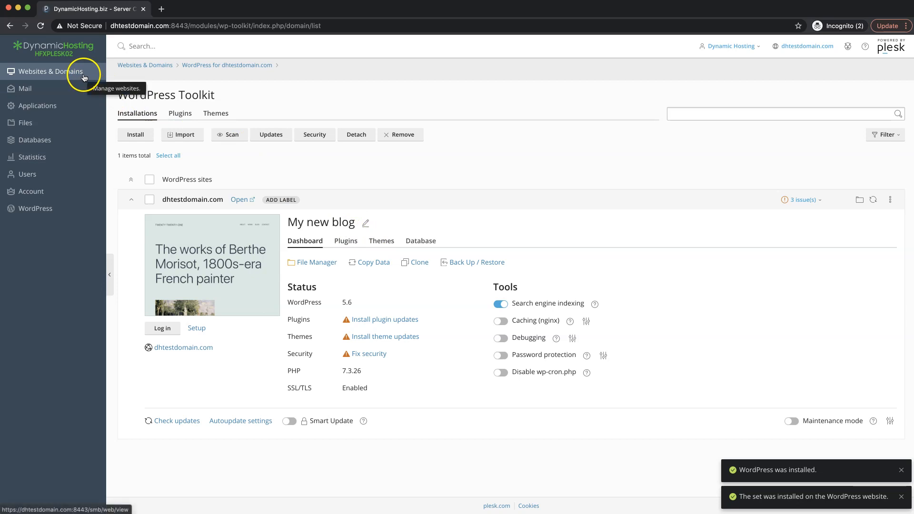
# - Review the new site's login URL, password, administrator email and language in its setup, and leave without changes
pyautogui.click(197, 328)
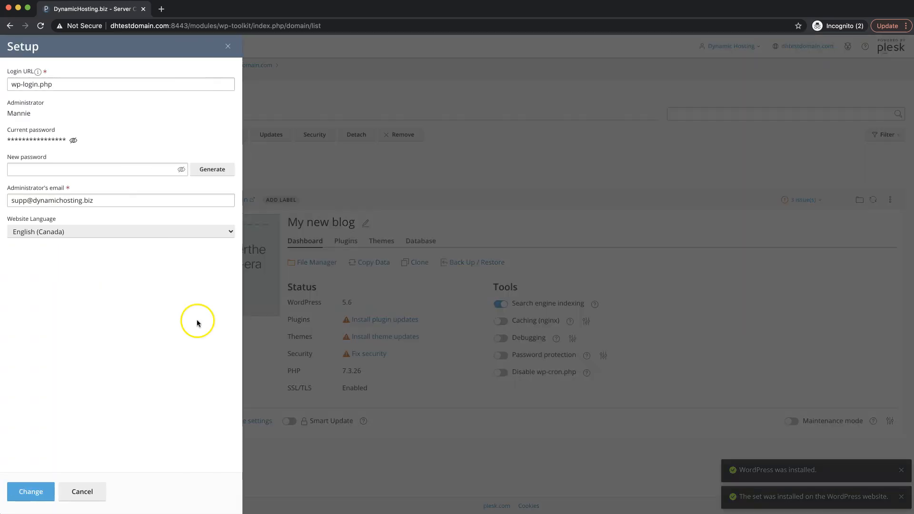
pyautogui.click(97, 170)
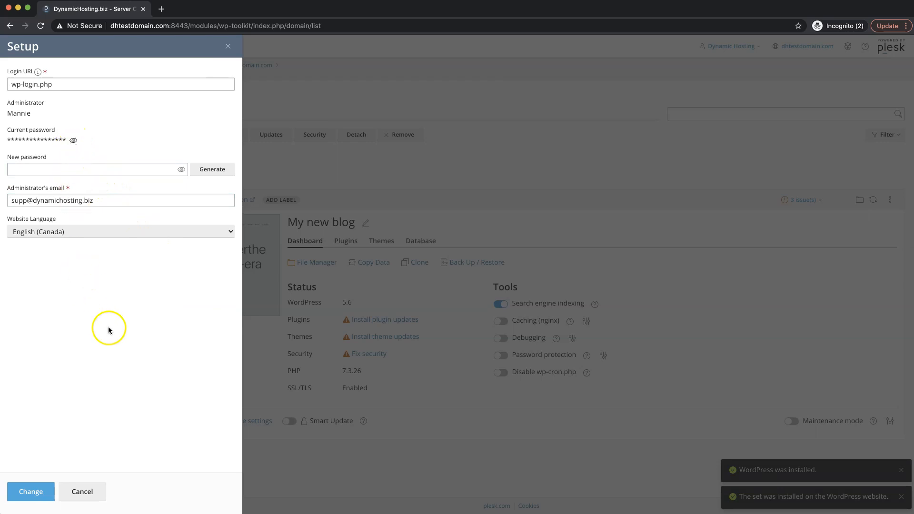
pyautogui.click(136, 197)
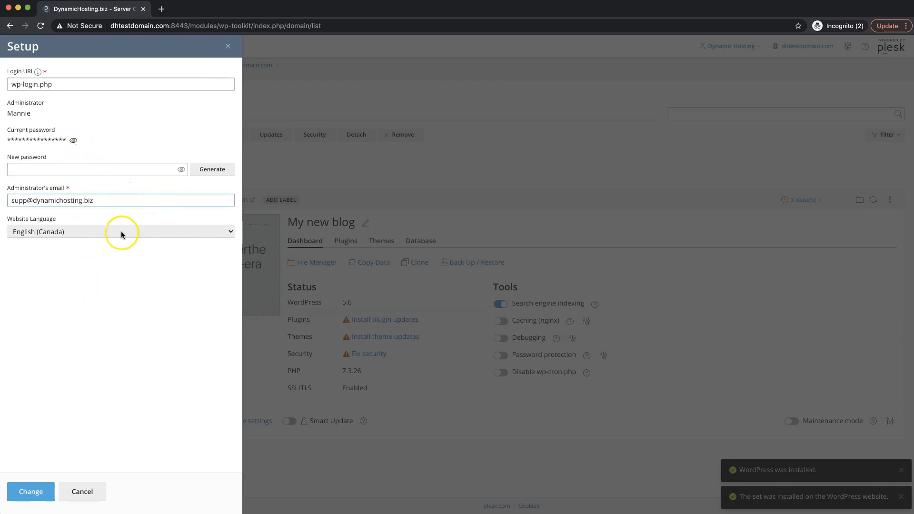
pyautogui.click(83, 491)
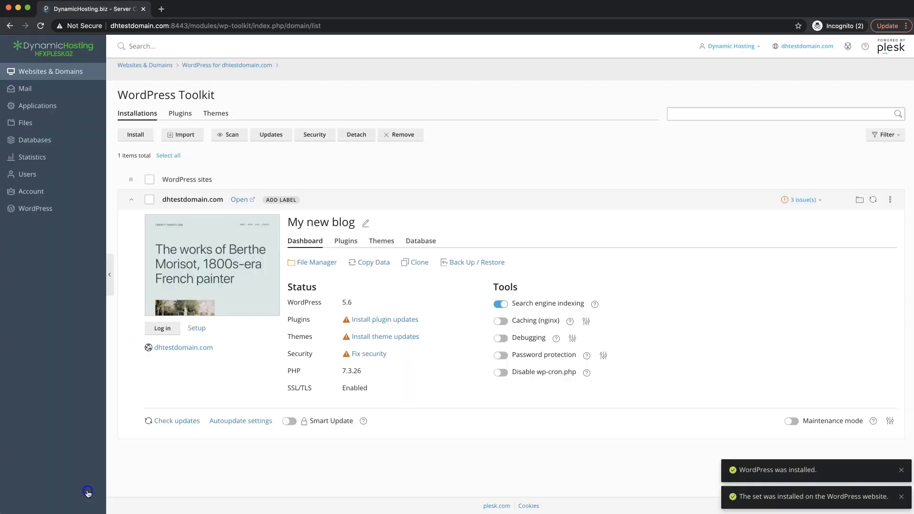
# - Log in to the new blog's WordPress admin dashboard and look over the site's public front page
pyautogui.click(169, 329)
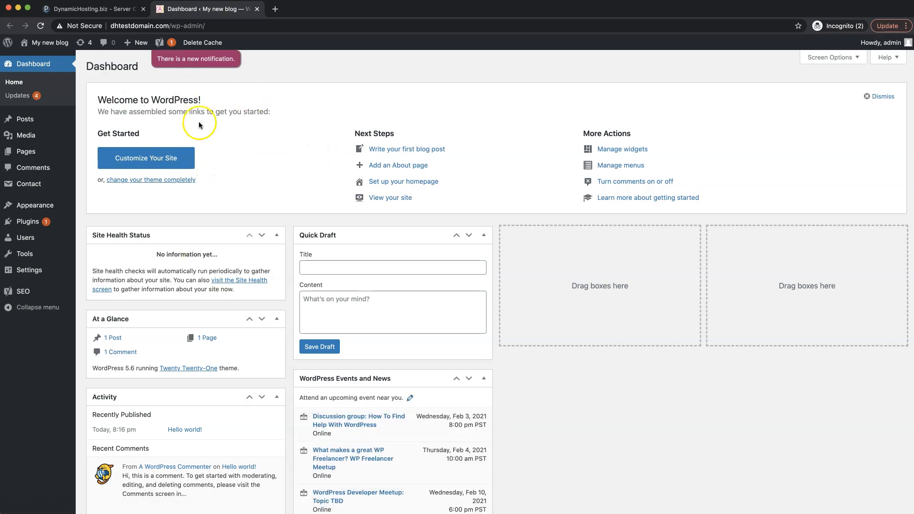
pyautogui.click(55, 44)
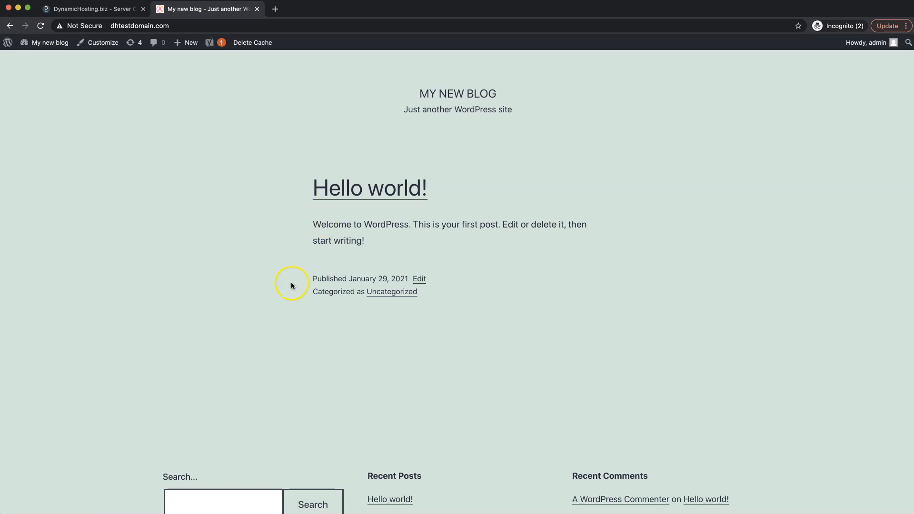
pyautogui.scroll(-3, 291, 283)
pyautogui.scroll(3, 290, 282)
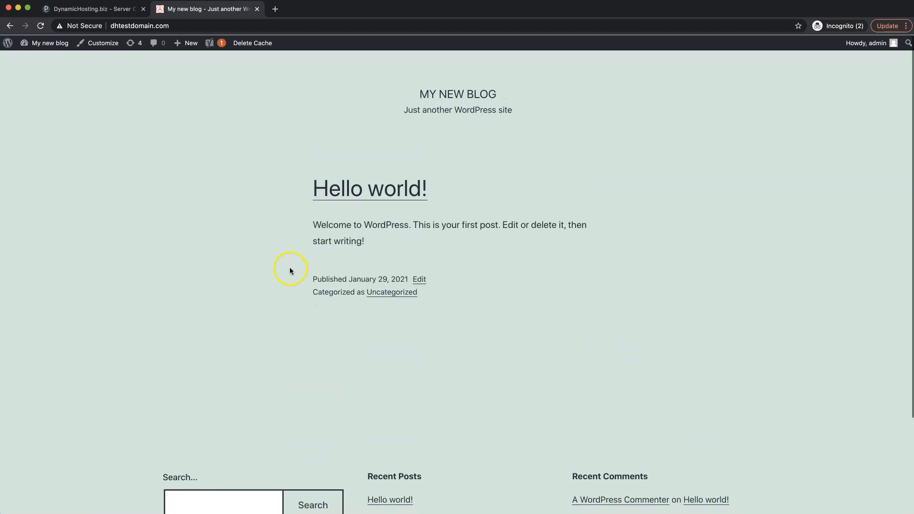